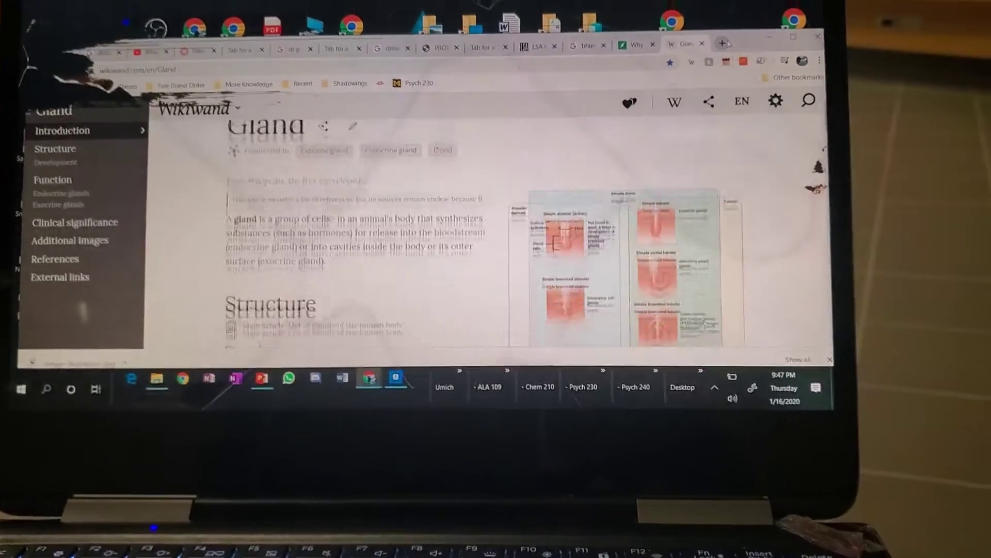
pyautogui.scroll(-5, 496, 232)
pyautogui.scroll(-5, 496, 232)
pyautogui.scroll(-5, 496, 233)
pyautogui.scroll(-3, 495, 232)
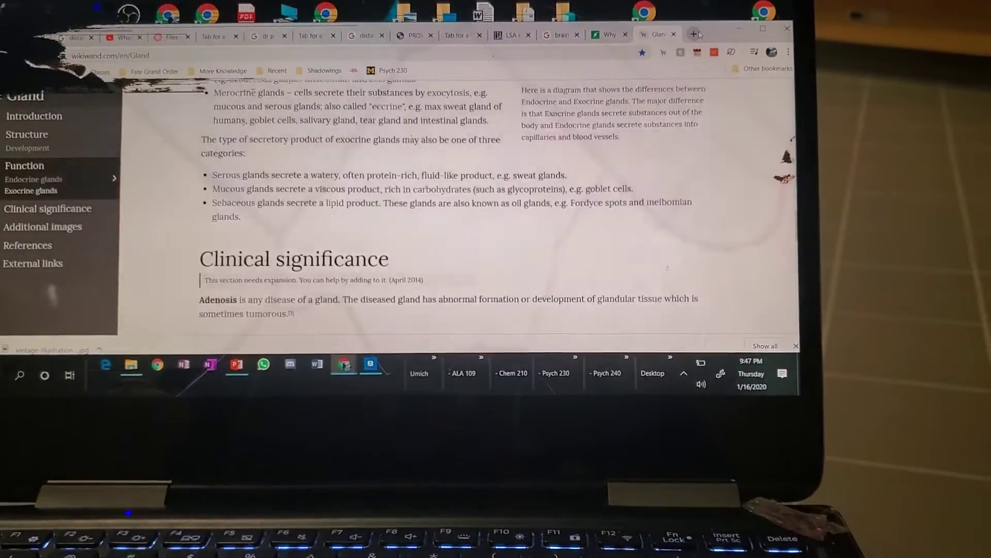
pyautogui.scroll(5, 497, 232)
pyautogui.scroll(3, 496, 233)
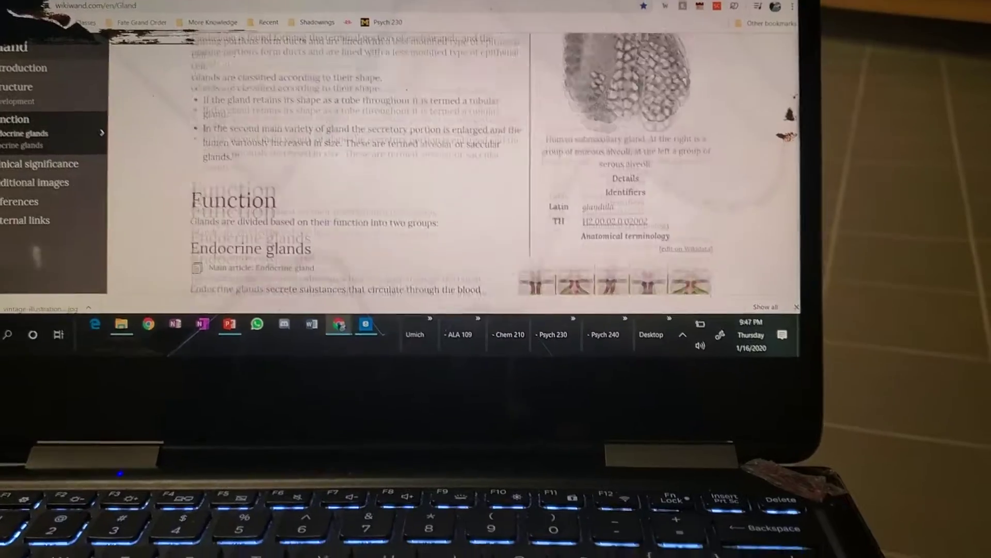
pyautogui.scroll(5, 496, 193)
pyautogui.scroll(5, 496, 193)
pyautogui.scroll(4, 496, 193)
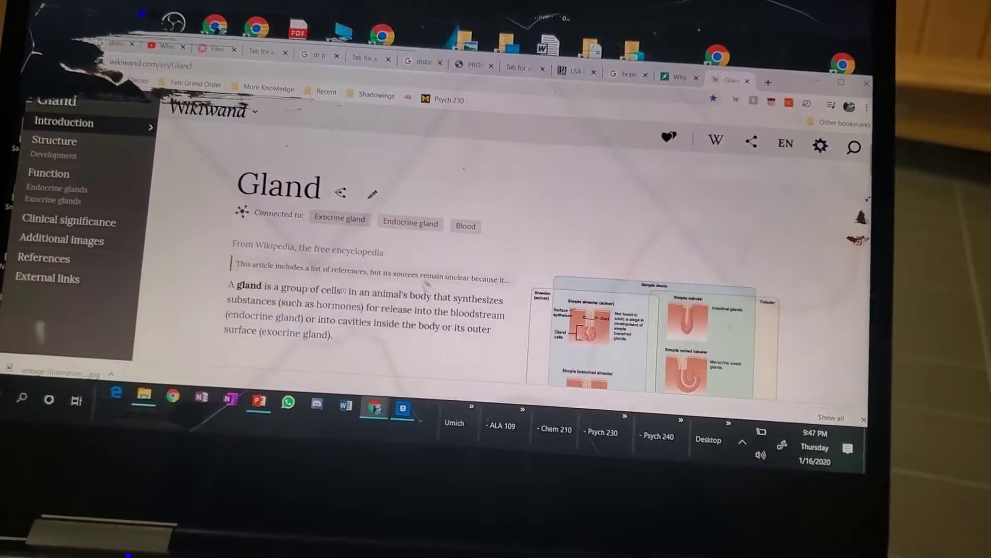
pyautogui.scroll(-3, 425, 283)
pyautogui.scroll(-3, 424, 282)
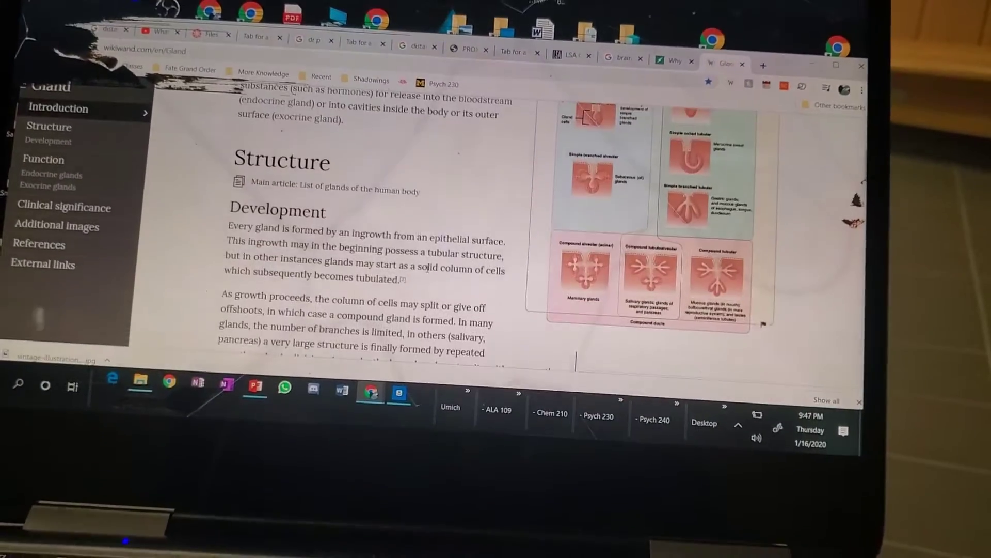
# Step: Return to the Exocrine gland article, look up pancreatic juice, then go to the brain image results
pyautogui.hotkey('alt', 'Left')
pyautogui.scroll(-5, 412, 266)
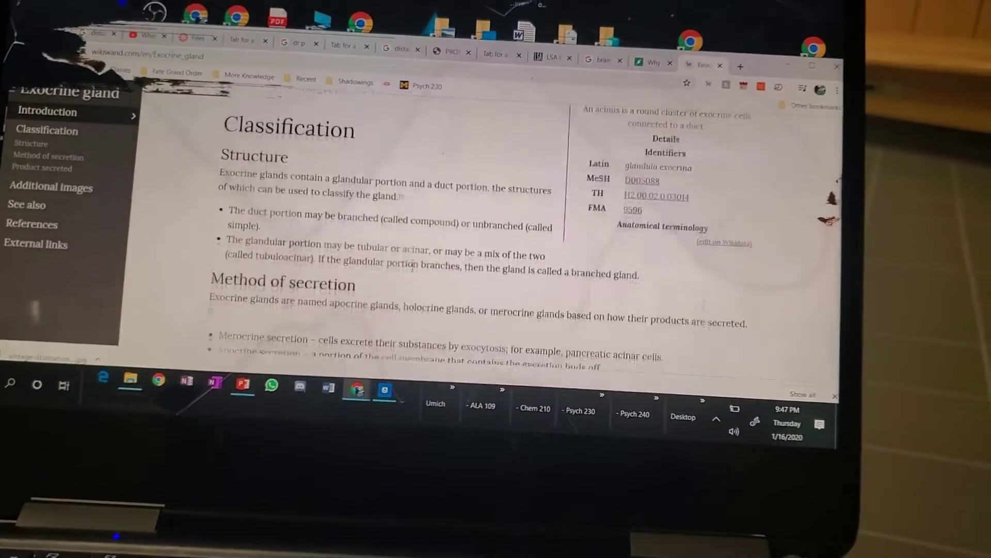
pyautogui.scroll(2, 414, 265)
pyautogui.scroll(3, 412, 265)
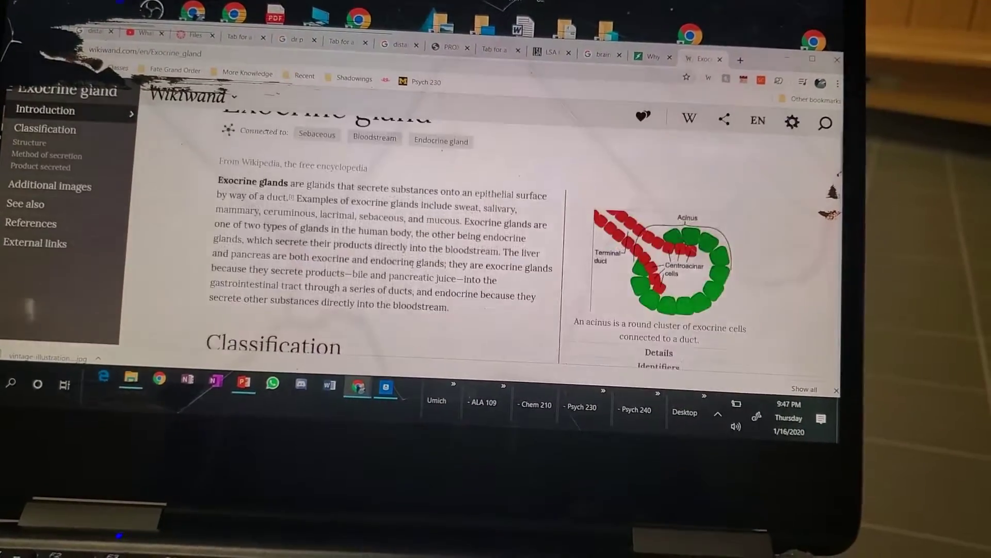
pyautogui.scroll(1, 417, 293)
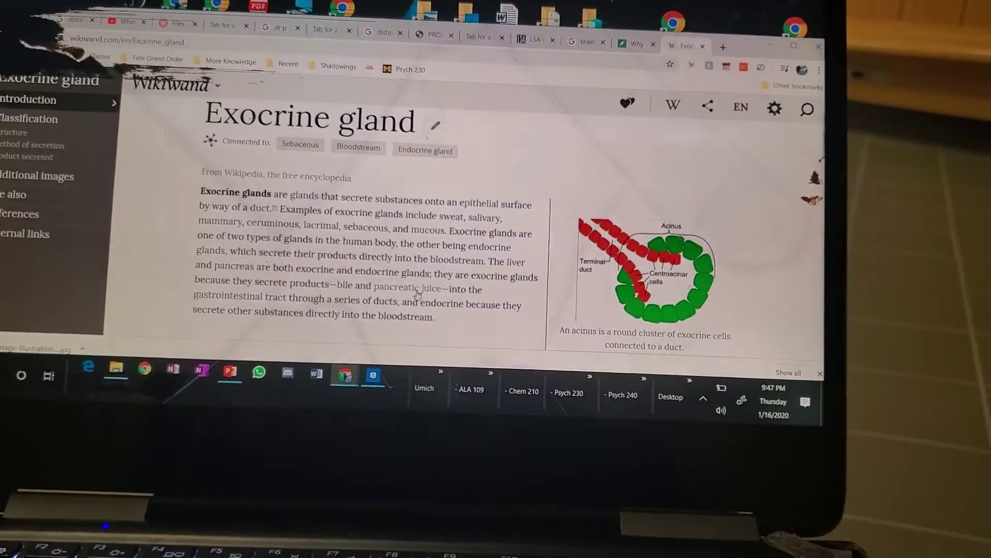
pyautogui.keyDown('ctrl'); pyautogui.click(417, 288); pyautogui.keyUp('ctrl')
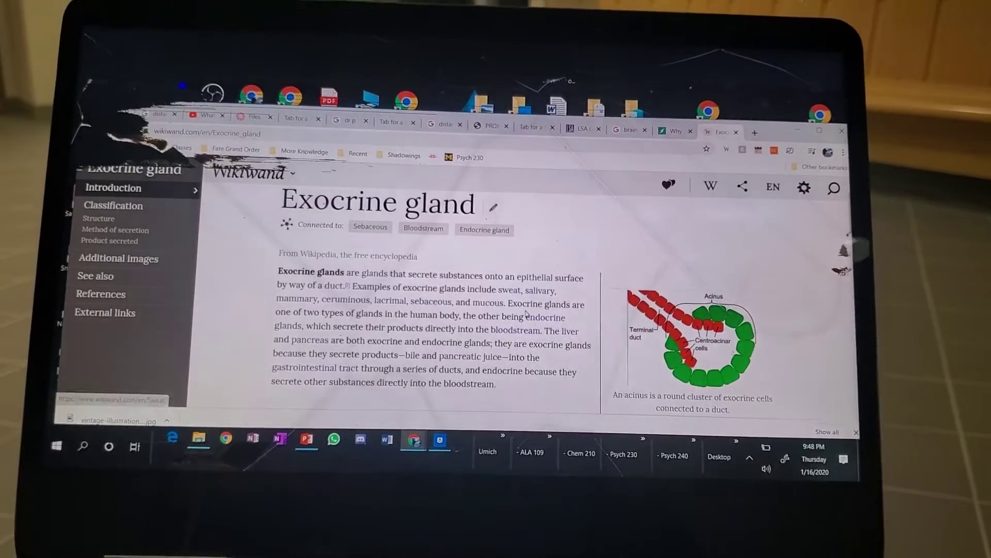
pyautogui.scroll(-3, 525, 313)
pyautogui.scroll(1, 526, 313)
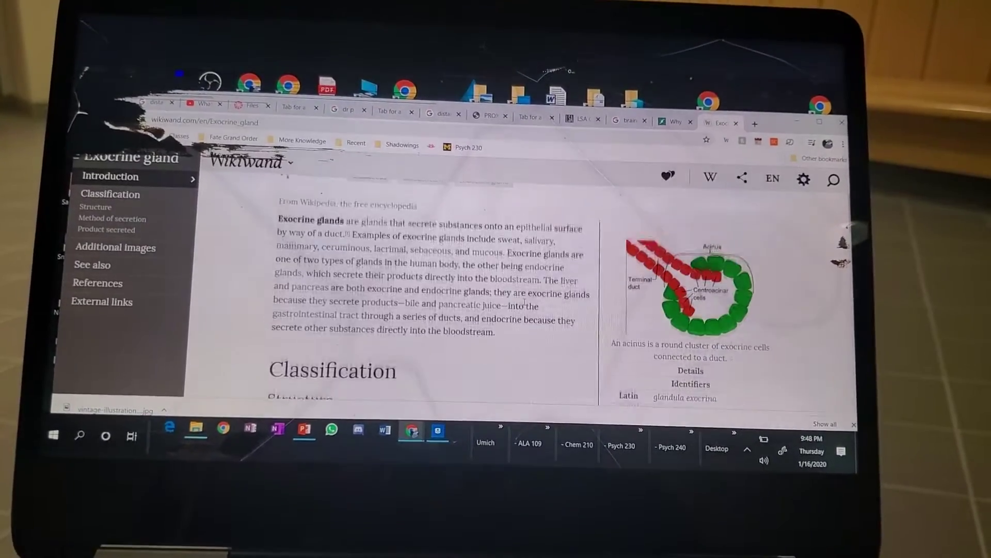
pyautogui.scroll(3, 525, 305)
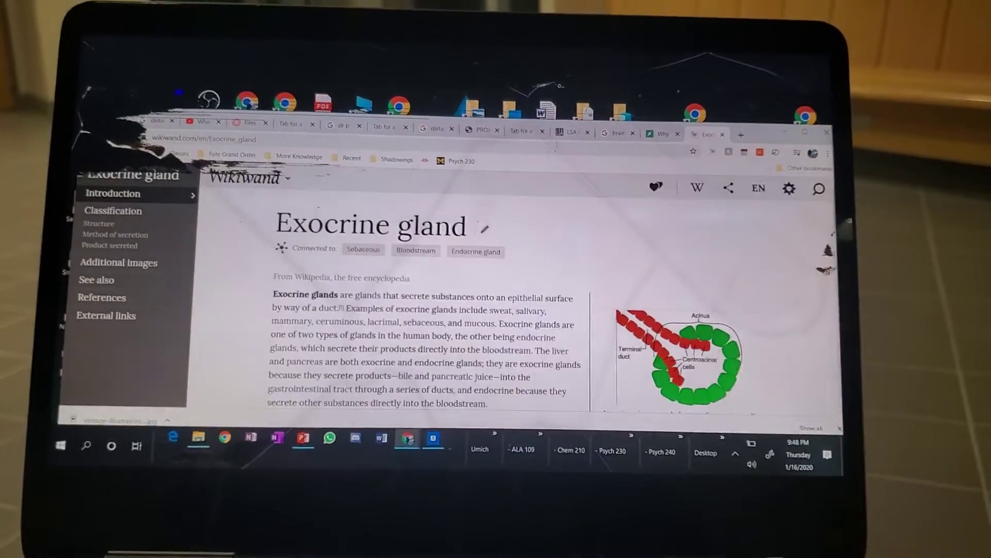
pyautogui.click(615, 140)
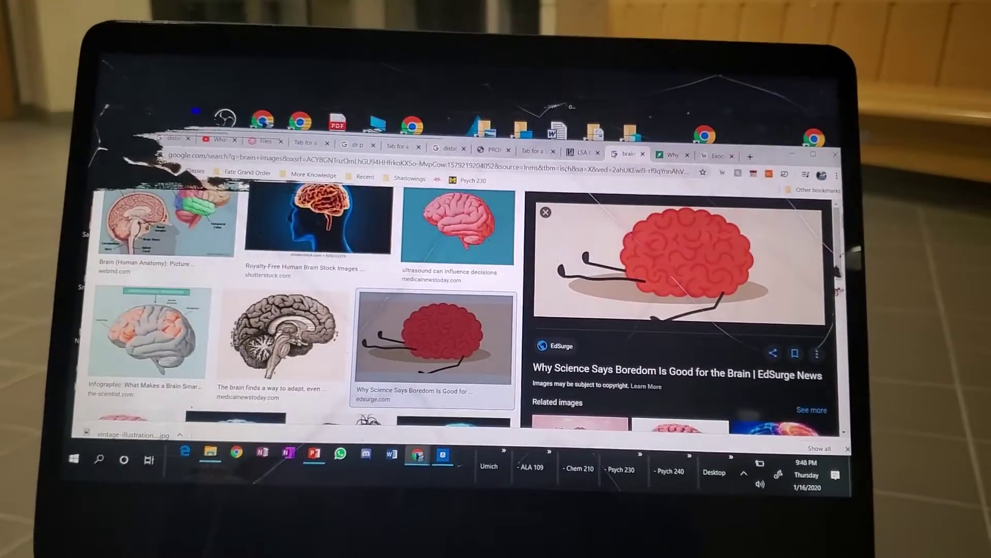
# Step: Preview the Medical News Today ultrasound brain image, then the Shutterstock human brain image
pyautogui.click(461, 235)
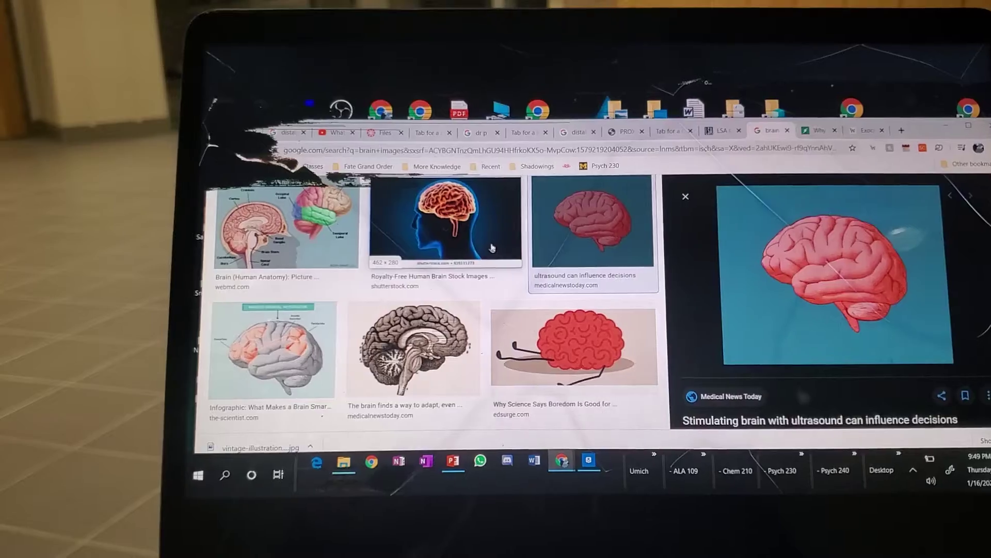
pyautogui.click(491, 248)
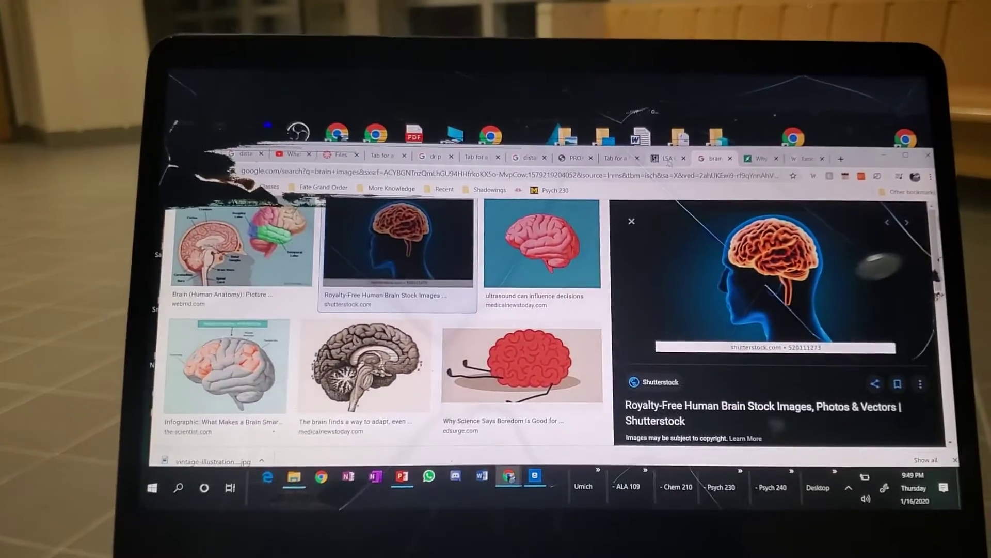
# Step: Glance at the chemistry course tab, then preview the engraved brain cross-section image
pyautogui.click(681, 148)
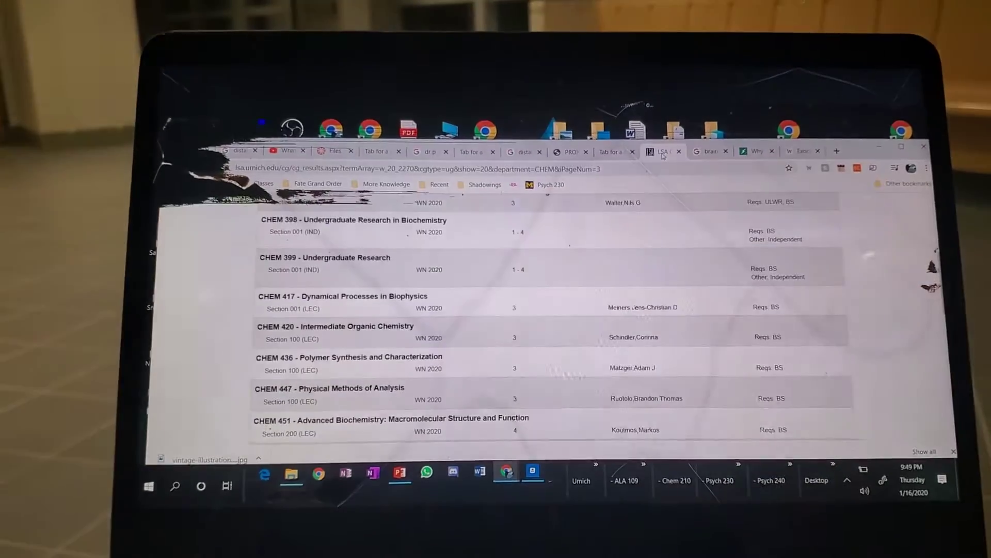
pyautogui.hotkey('ctrl', 'Tab')
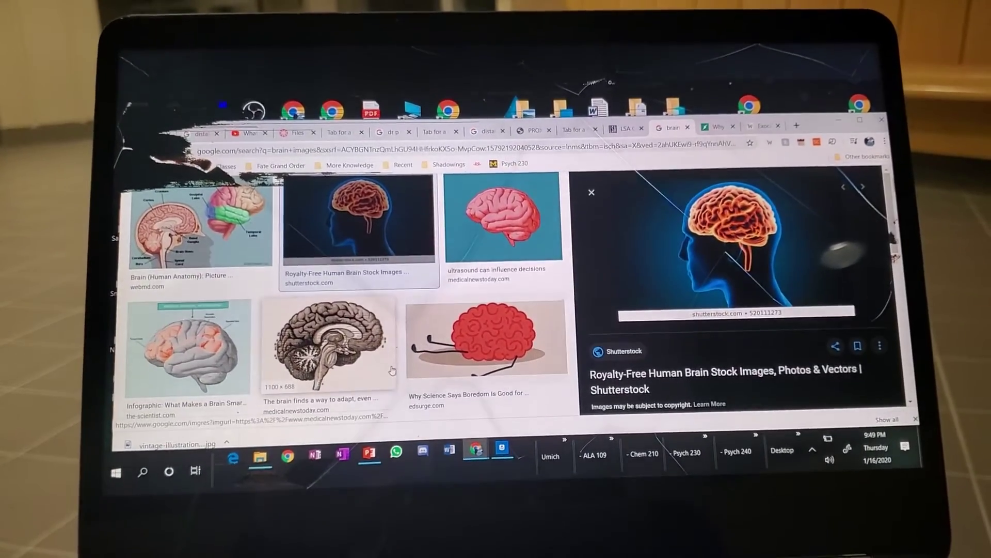
pyautogui.click(383, 379)
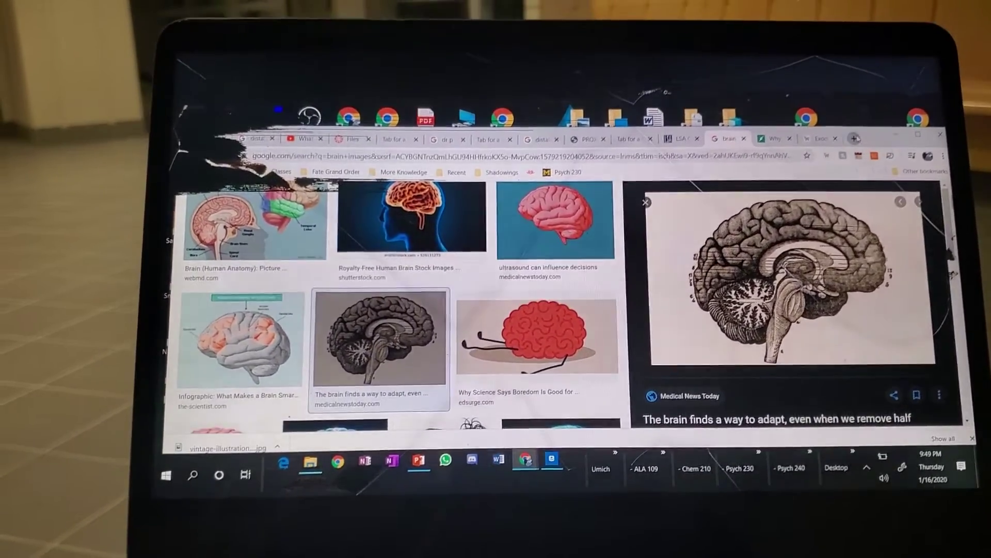
# Step: Open and close a blank tab, returning to the brain image results
pyautogui.click(843, 136)
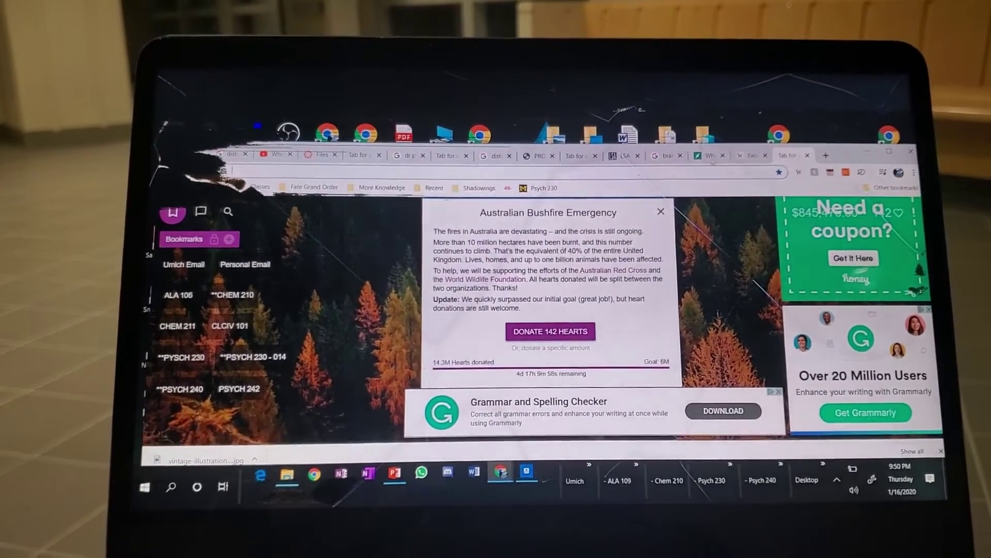
pyautogui.hotkey('ctrl', 'w')
pyautogui.hotkey('ctrl', 'shift', 'Tab')
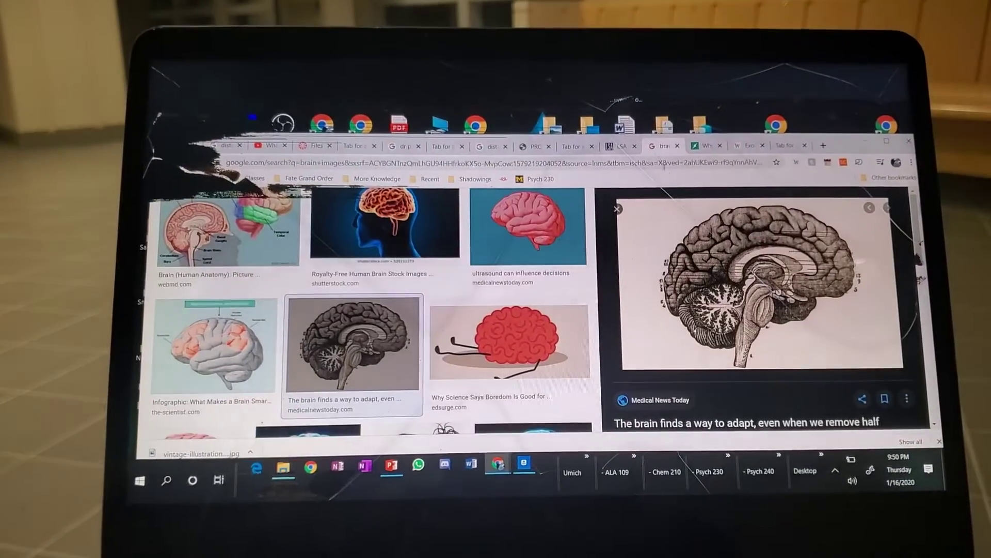